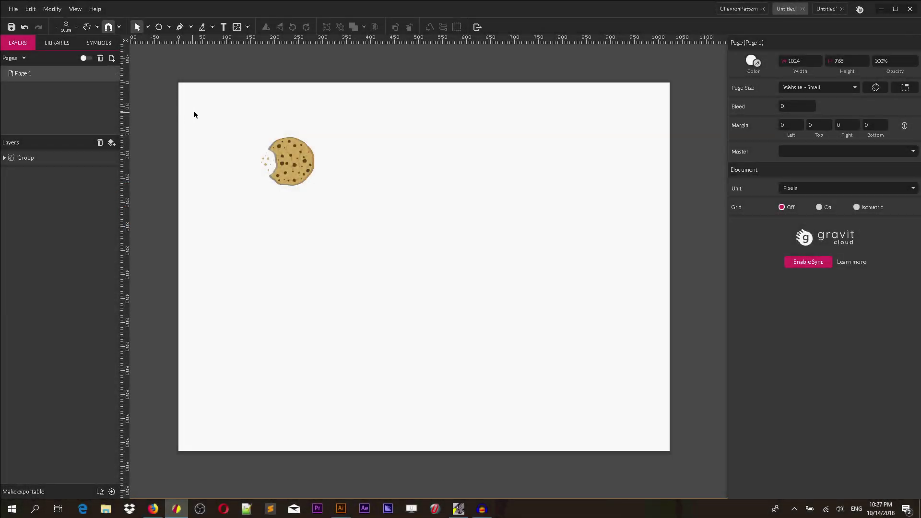
# Glance through the Libraries panel, return to Layers, and bring up the basic shape list.
pyautogui.click(57, 43)
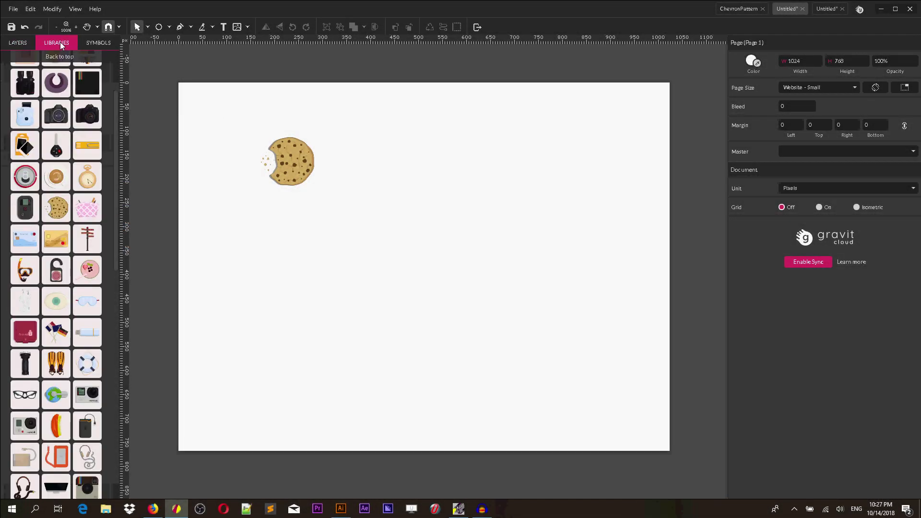
pyautogui.click(19, 43)
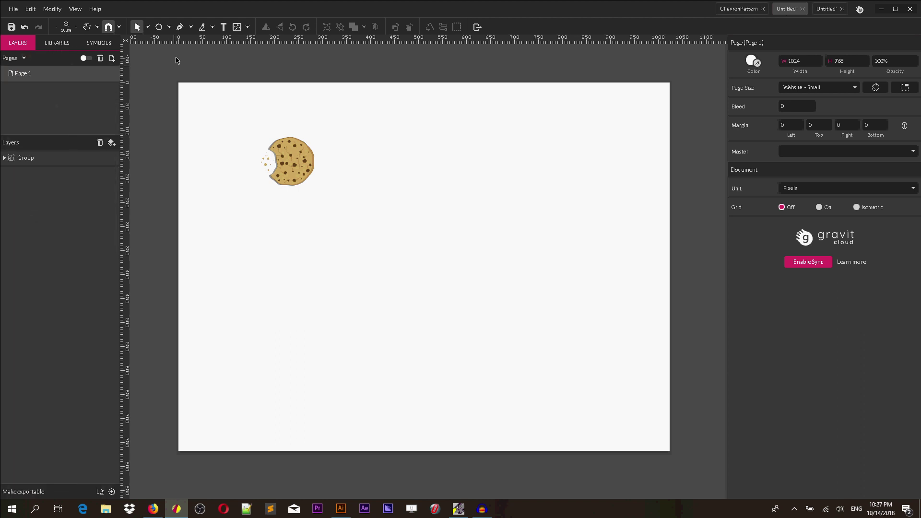
pyautogui.click(169, 27)
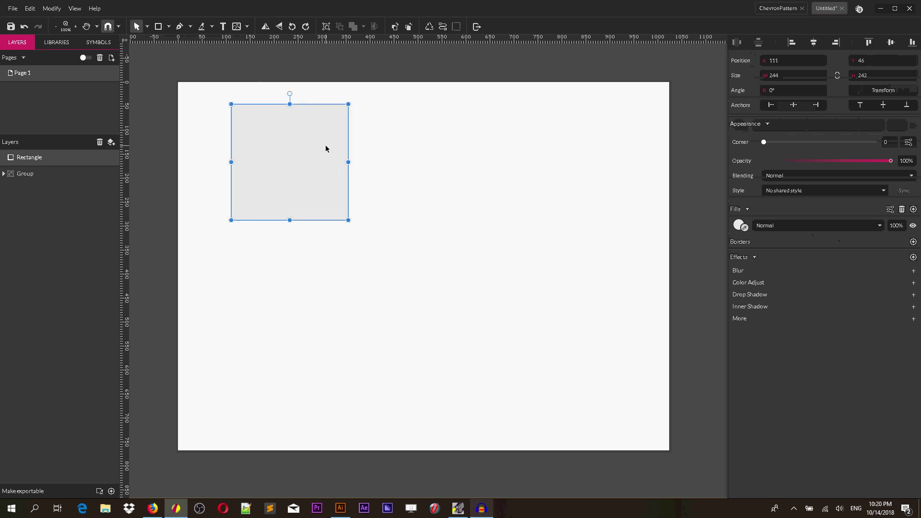
# Resize the grey square to about 222 × 227 around the cookie and centre the cookie horizontally in it.
pyautogui.moveTo(326, 149); pyautogui.dragTo(326, 150)
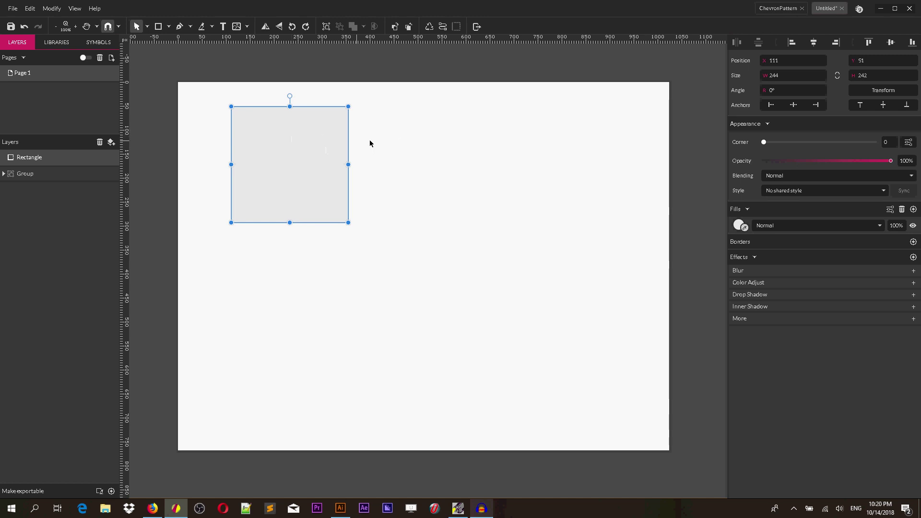
pyautogui.hotkey('ctrl', 'Down')
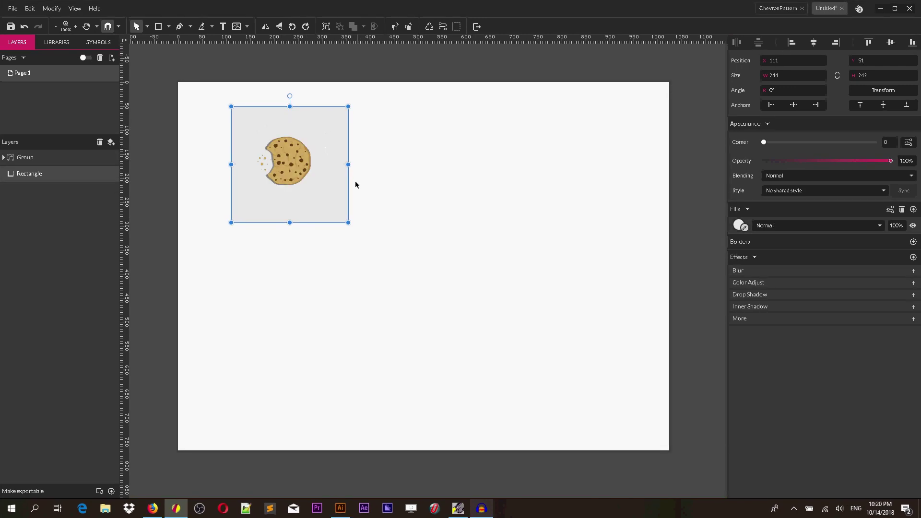
pyautogui.moveTo(348, 223)
pyautogui.mouseDown()
pyautogui.moveTo(312, 188)
pyautogui.moveTo(354, 227)
pyautogui.mouseUp()
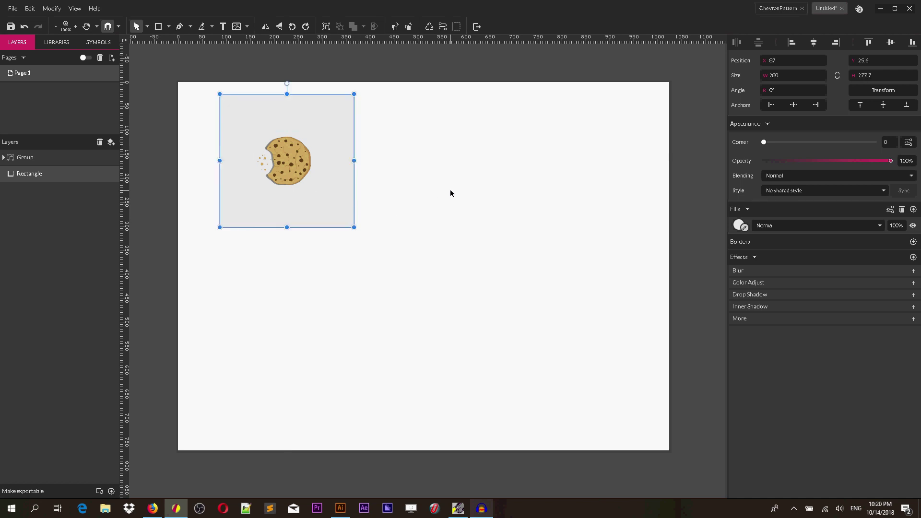
pyautogui.moveTo(353, 228); pyautogui.dragTo(337, 209)
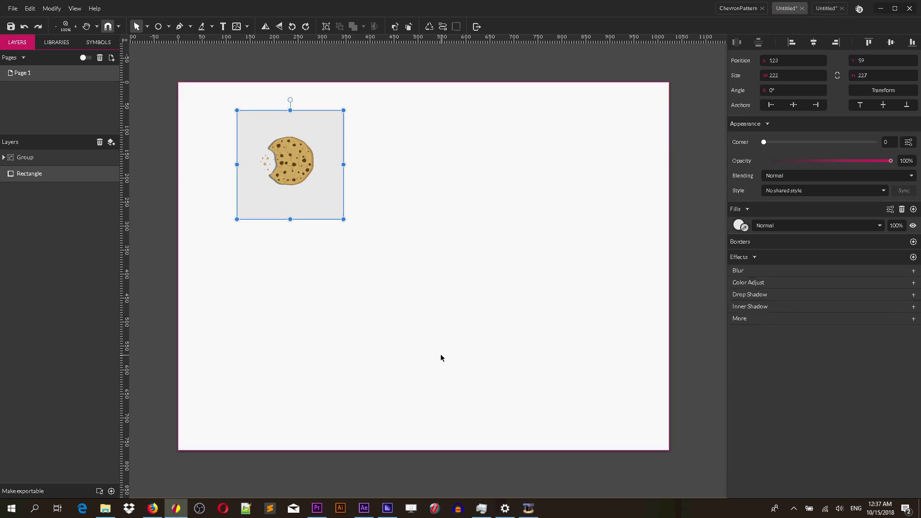
pyautogui.hotkey('ctrl', 'shift', 'Up')
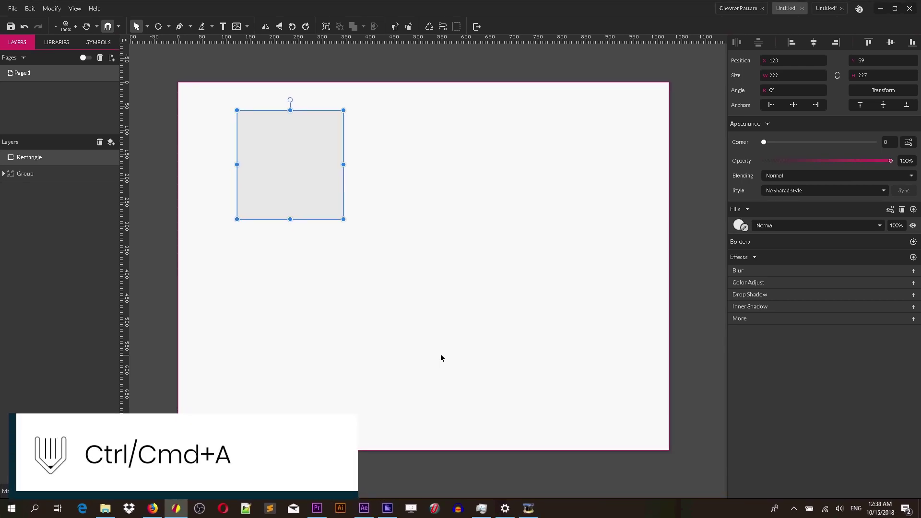
pyautogui.hotkey('ctrl', 'a')
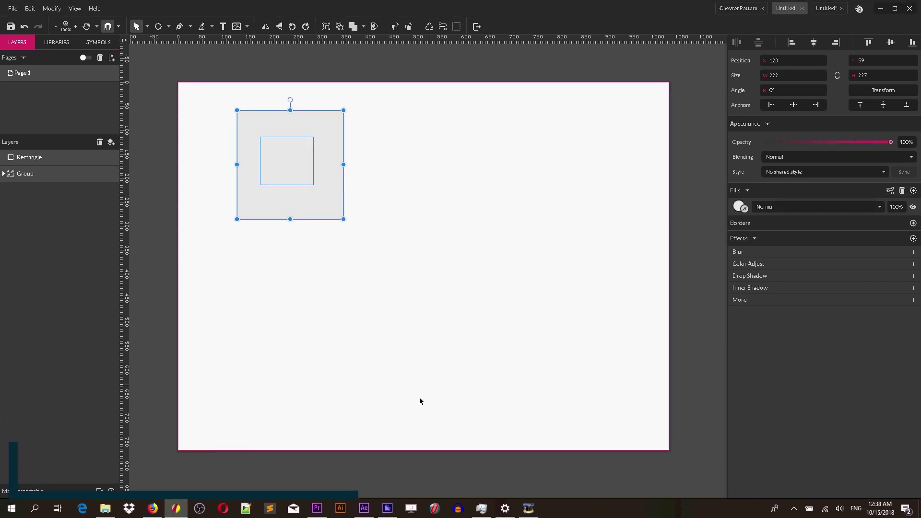
pyautogui.click(813, 42)
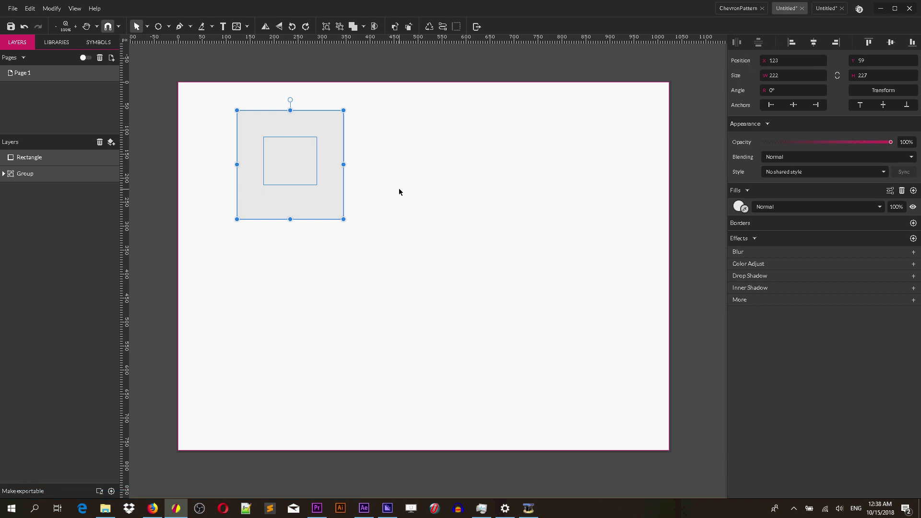
# Clip the cookie with the square using Mask with Shape.
pyautogui.rightClick(307, 191)
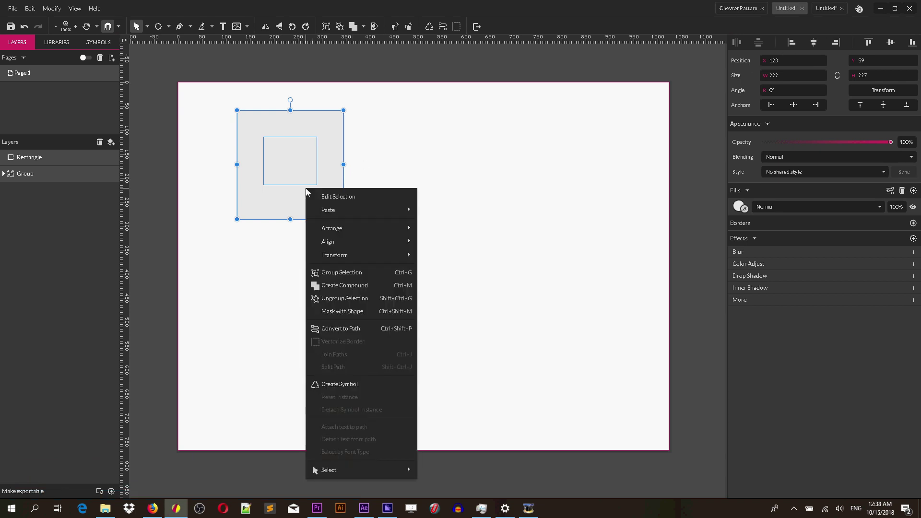
pyautogui.click(347, 311)
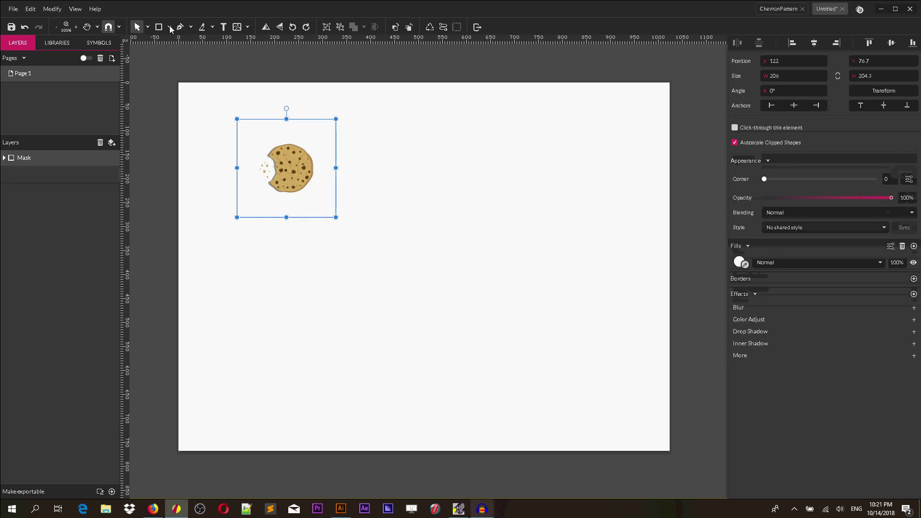
# Draw a page-sized 1024 × 760 rectangle behind the masked cookie and fill it red #FF4646.
pyautogui.click(170, 28)
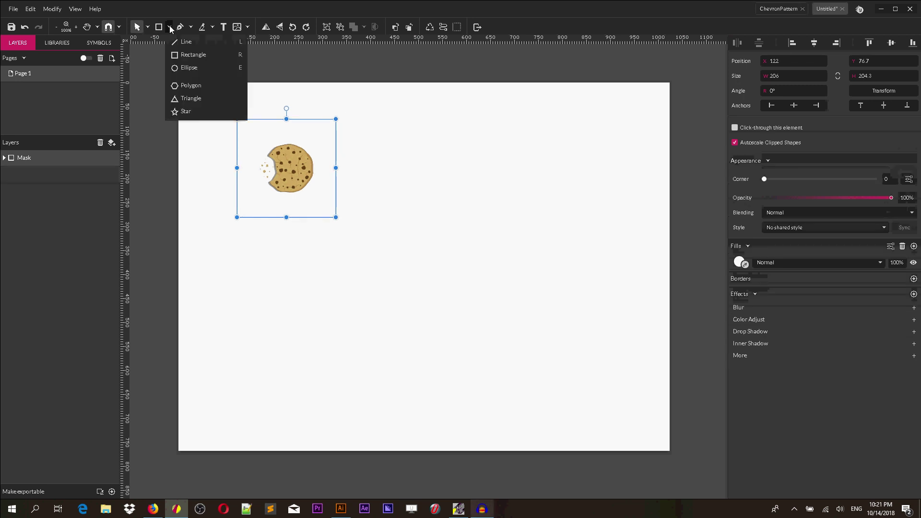
pyautogui.click(193, 55)
pyautogui.moveTo(179, 83)
pyautogui.mouseDown()
pyautogui.moveTo(600, 430)
pyautogui.moveTo(675, 454)
pyautogui.mouseUp()
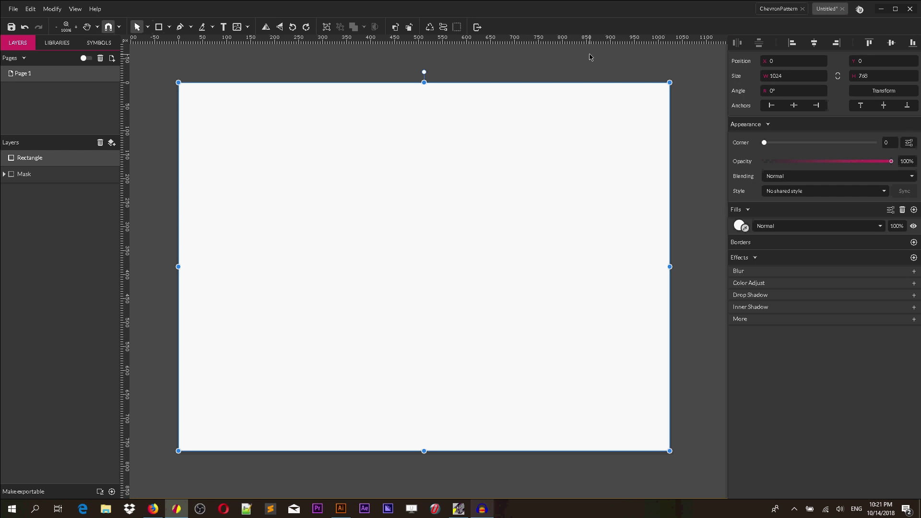
pyautogui.hotkey('ctrl', '[')
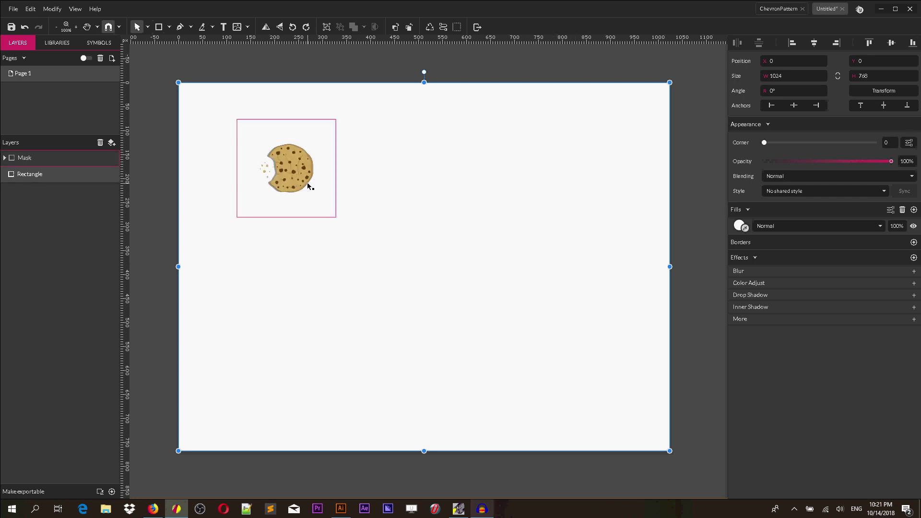
pyautogui.click(740, 225)
pyautogui.moveTo(825, 263); pyautogui.dragTo(820, 247)
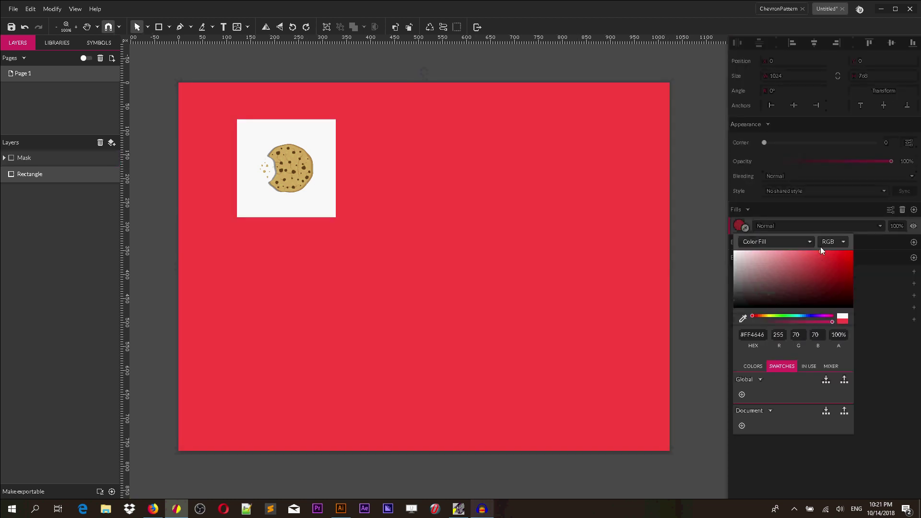
pyautogui.click(328, 133)
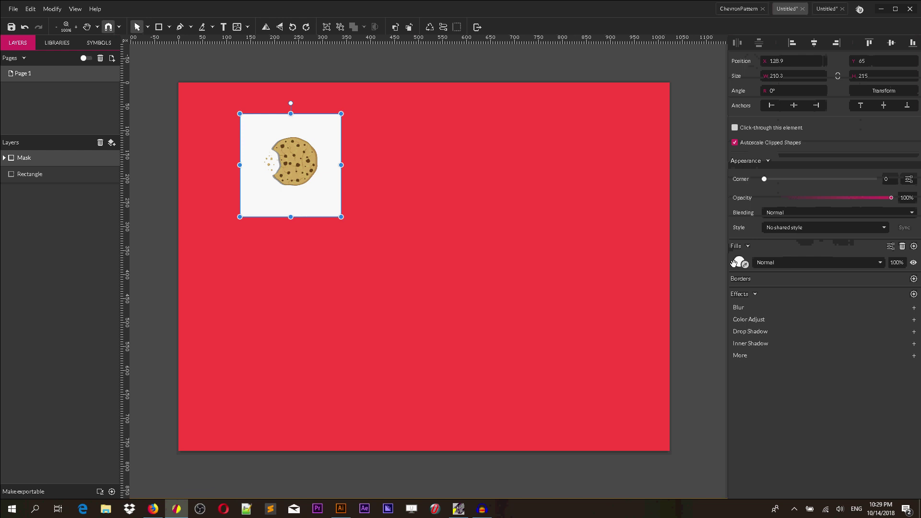
# Delete the mask's white fill so the cookie sits on red, and copy the masked tile.
pyautogui.click(901, 246)
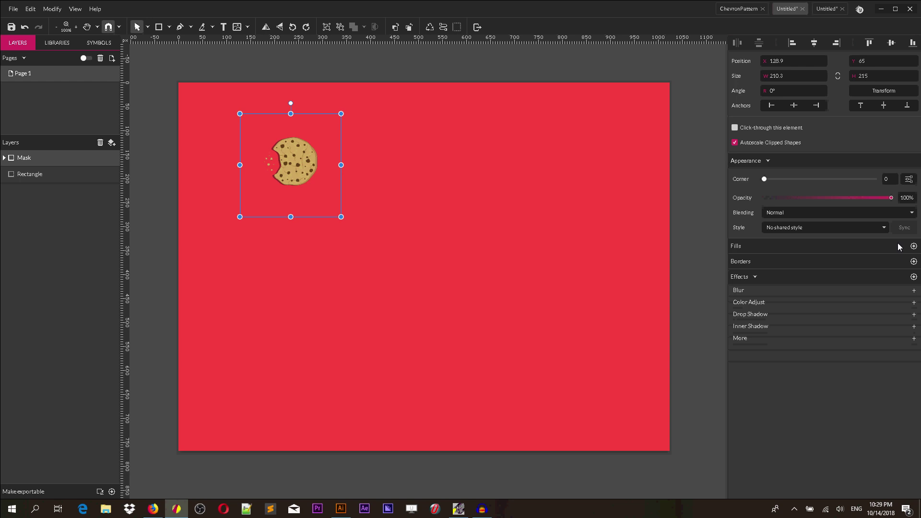
pyautogui.hotkey('ctrl', 'c')
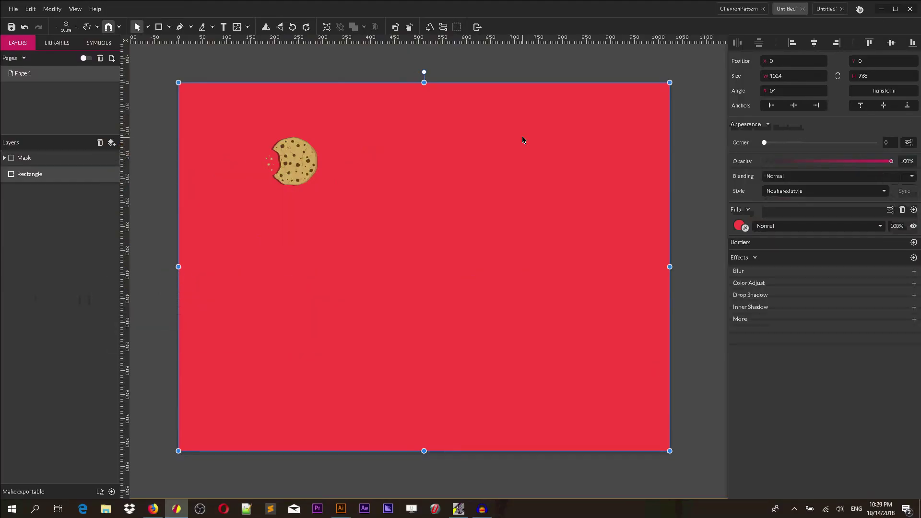
pyautogui.click(739, 225)
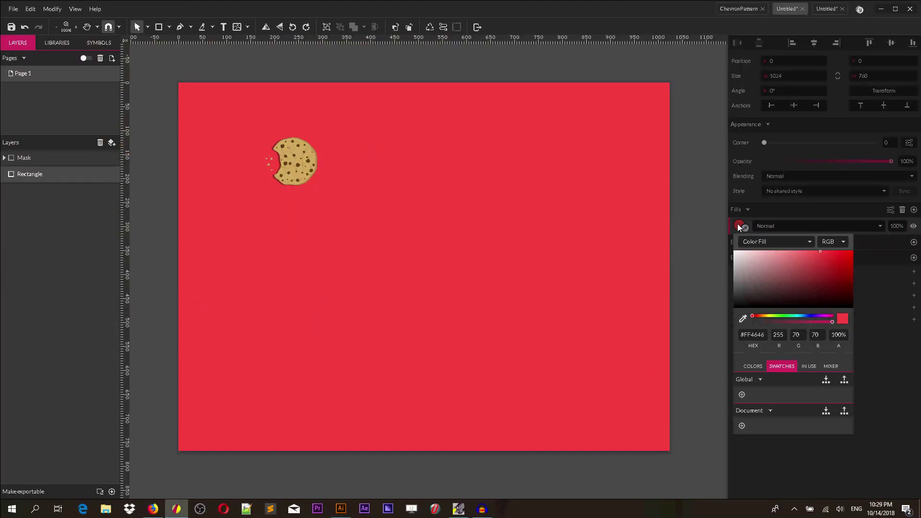
# Give the background rectangle a Texture Fill of the pasted cookie tile, then delete the Mask layer.
pyautogui.click(758, 242)
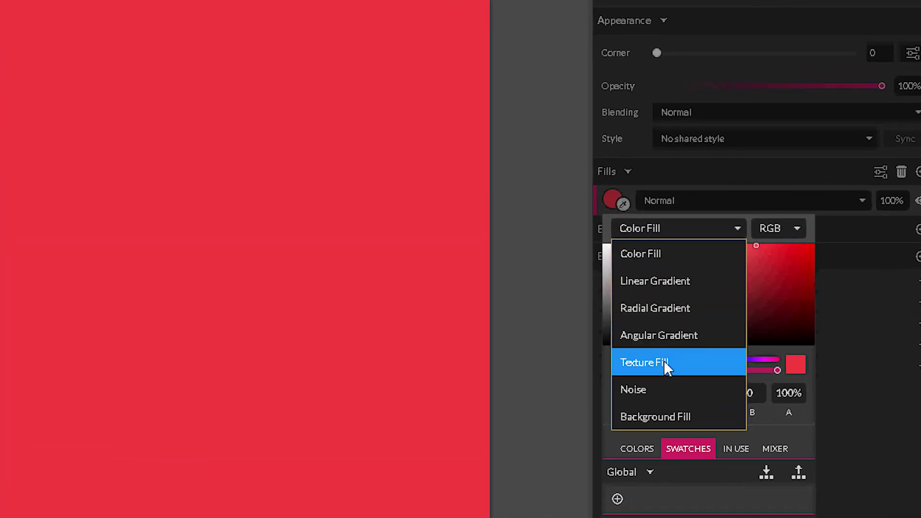
pyautogui.click(664, 361)
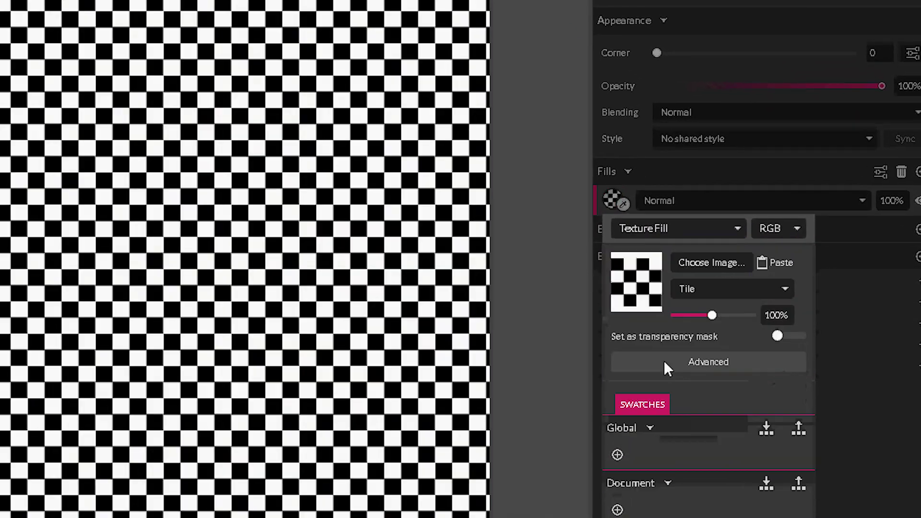
pyautogui.click(774, 263)
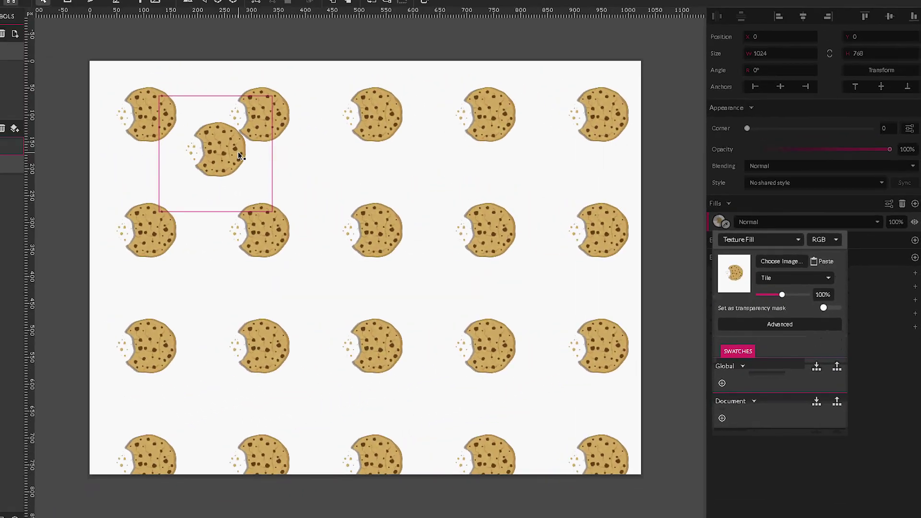
pyautogui.click(240, 156)
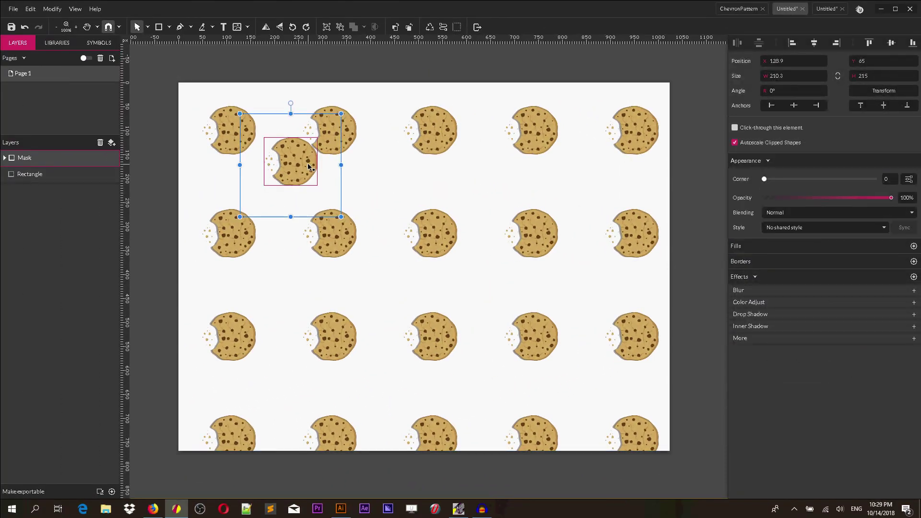
pyautogui.press('Delete')
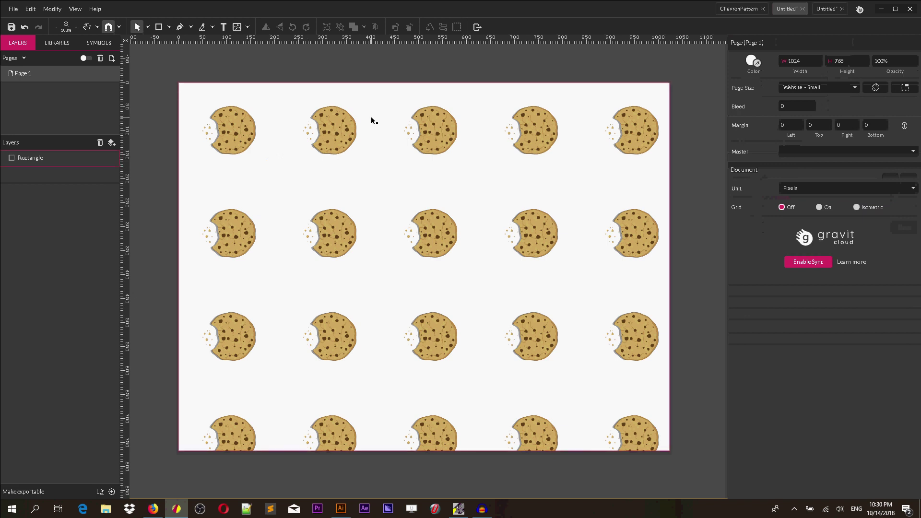
# In the blank third document, draw a light grey six-point polygon on the left of the page.
pyautogui.click(828, 9)
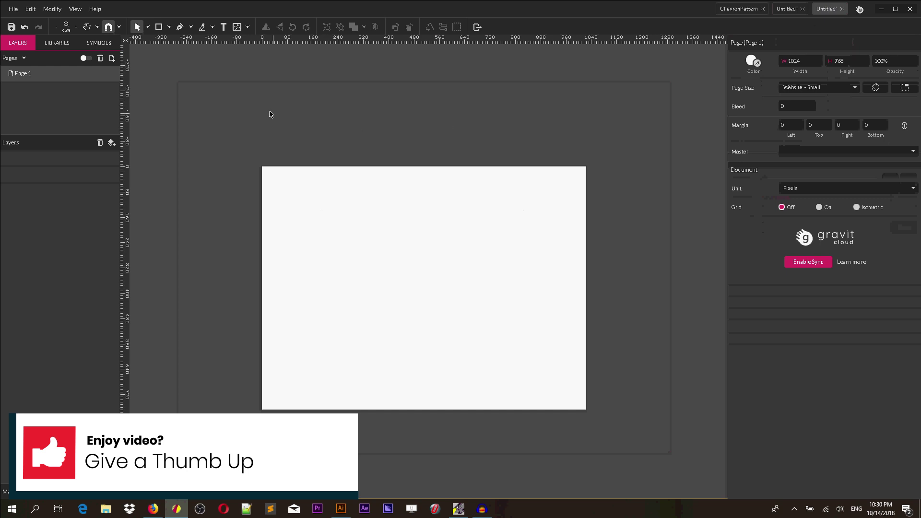
pyautogui.click(170, 27)
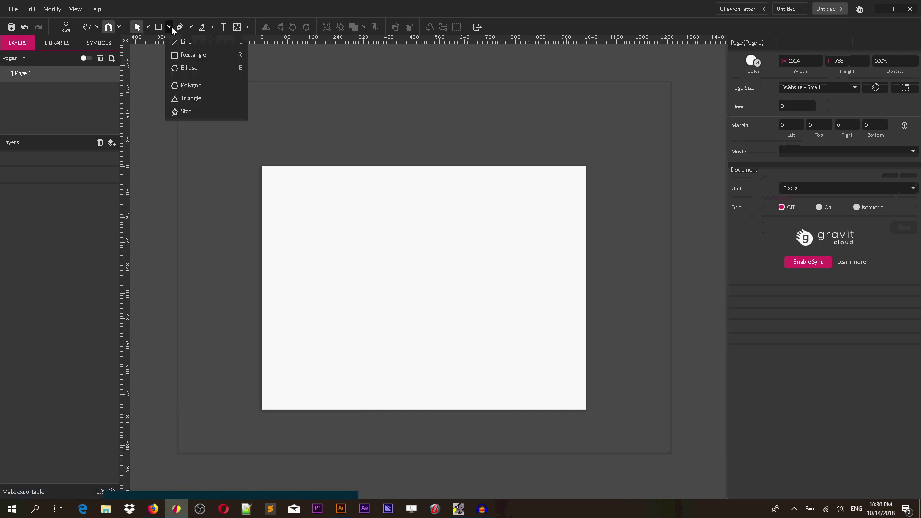
pyautogui.click(192, 85)
pyautogui.moveTo(339, 267); pyautogui.dragTo(374, 249)
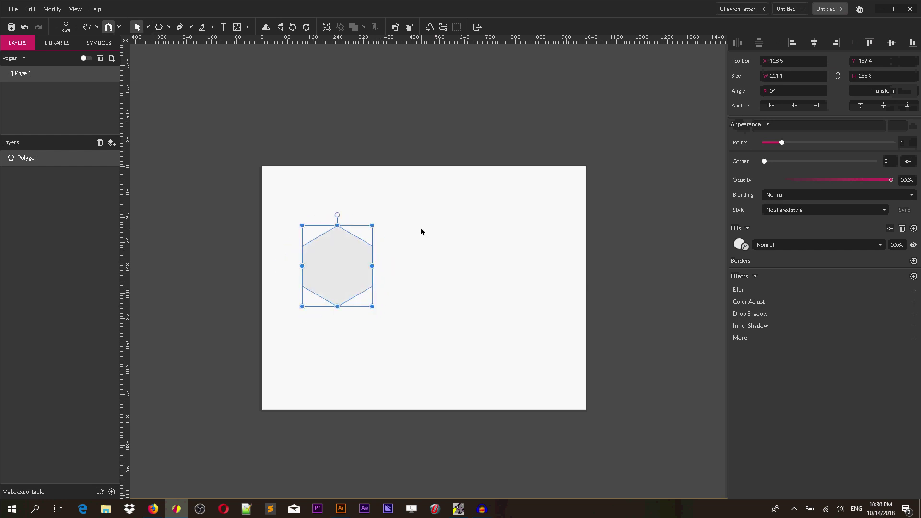
# Duplicate the hexagon slightly lower so the copy overlaps the original.
pyautogui.scroll(3, 421, 232)
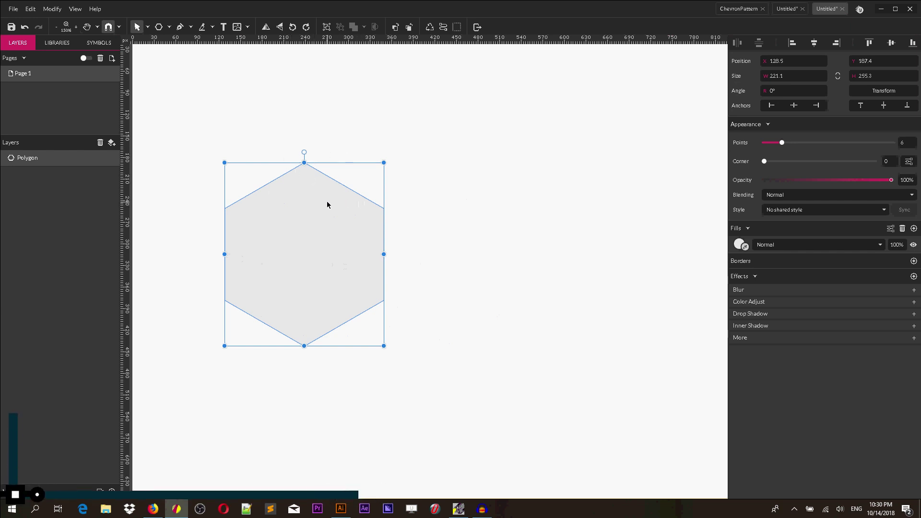
pyautogui.moveTo(325, 208); pyautogui.dragTo(317, 264)
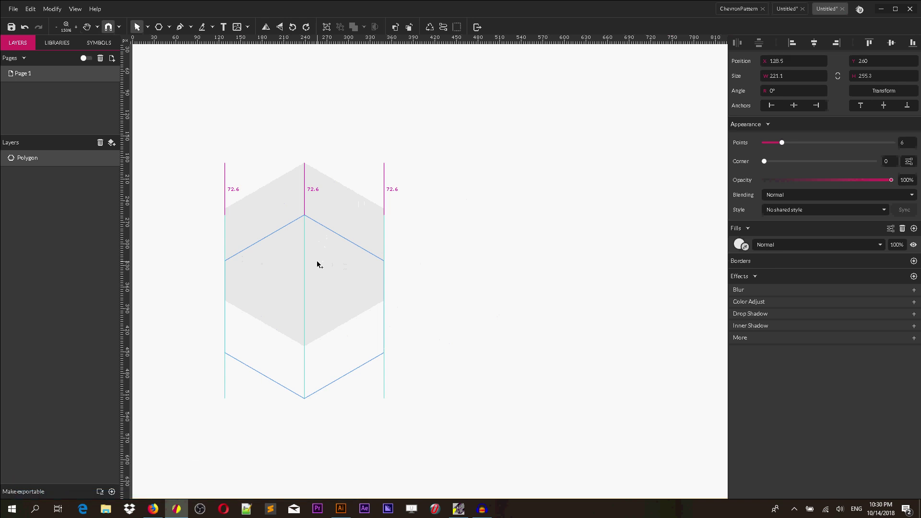
pyautogui.moveTo(317, 261); pyautogui.dragTo(317, 256)
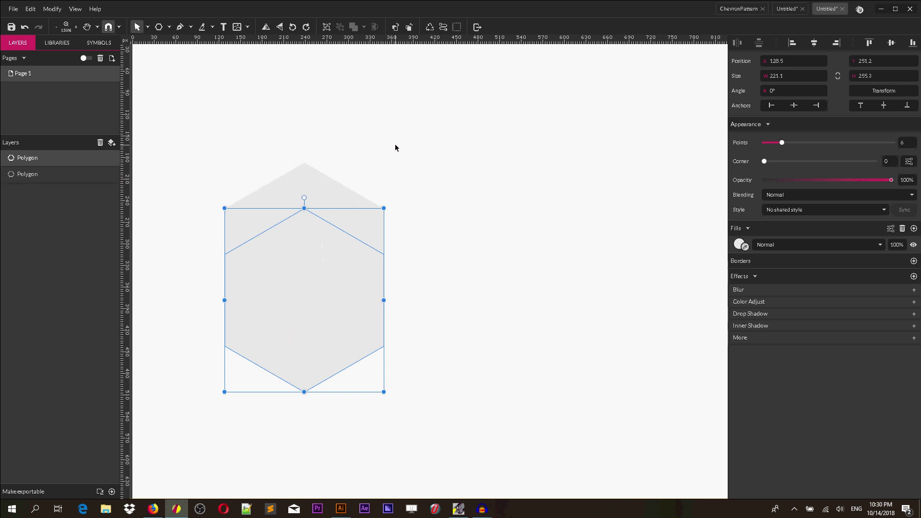
pyautogui.press('alt')
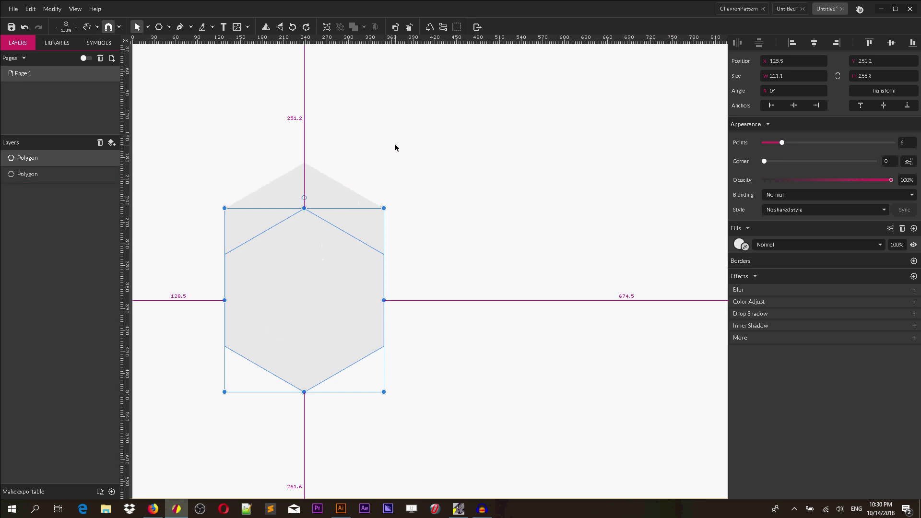
pyautogui.click(261, 164)
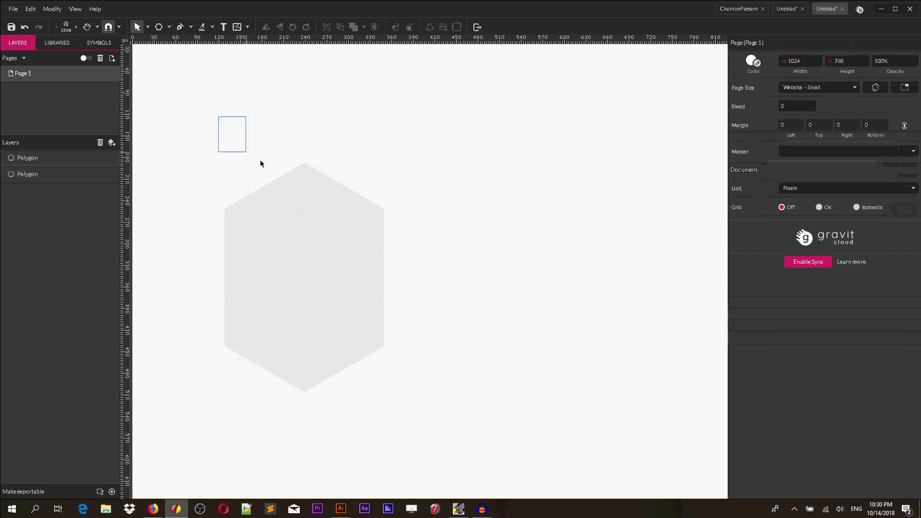
pyautogui.moveTo(260, 163); pyautogui.dragTo(378, 318)
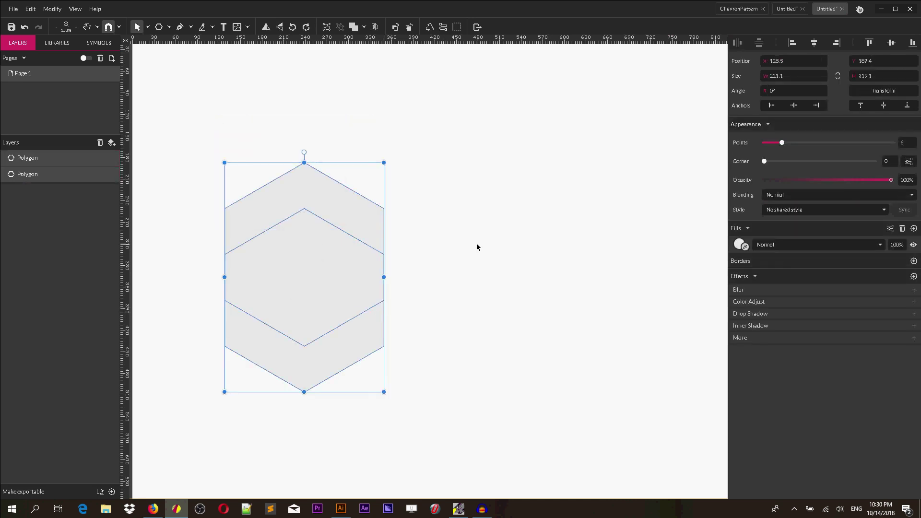
# Change the lower hexagon's fill to red #FF6A6A.
pyautogui.click(315, 261)
pyautogui.click(738, 244)
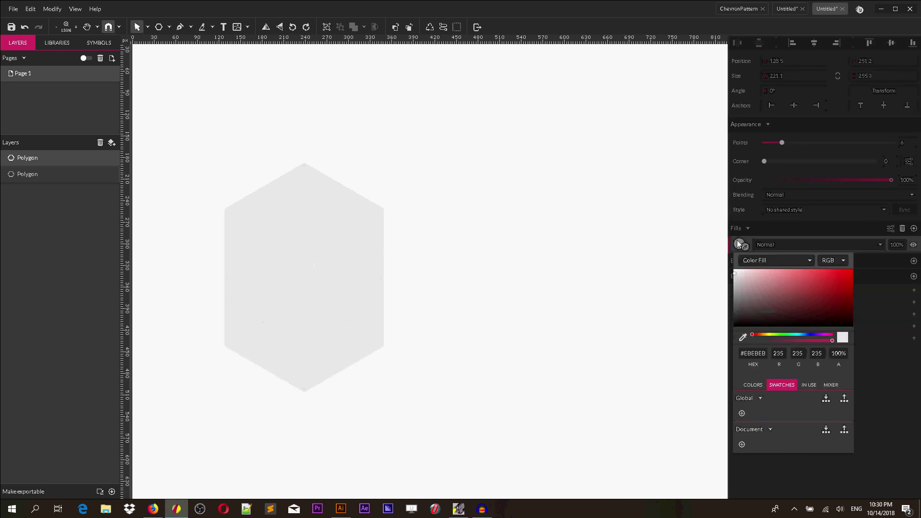
pyautogui.moveTo(772, 277); pyautogui.dragTo(801, 266)
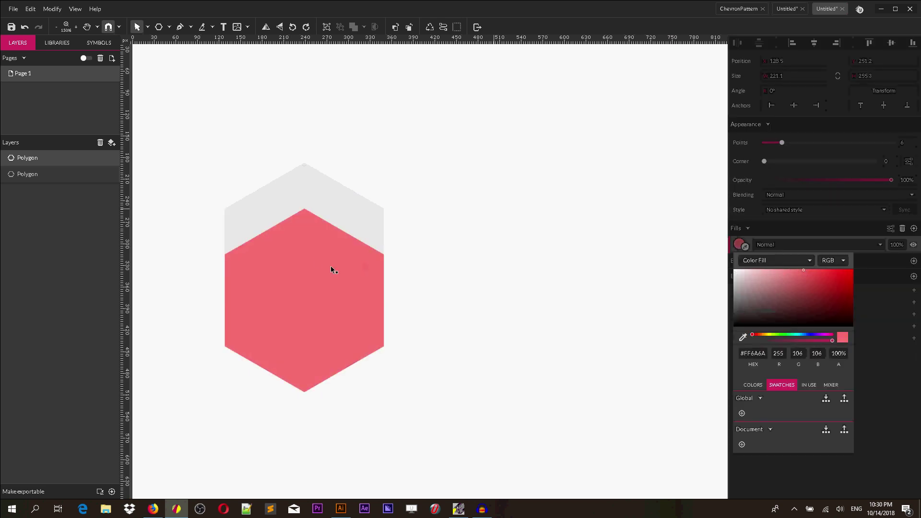
pyautogui.press('Escape')
pyautogui.click(275, 185)
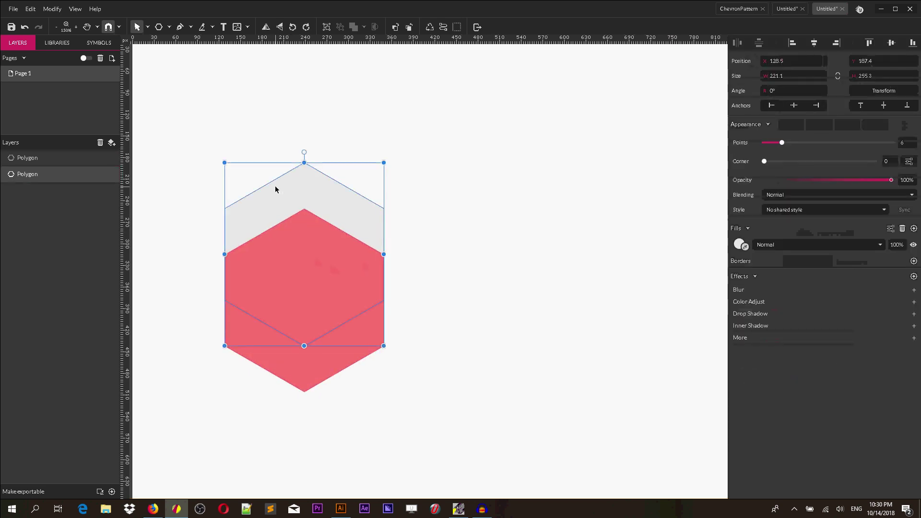
# Subtract the red hexagon from the grey one and convert the result into a single chevron path.
pyautogui.keyDown('shift'); pyautogui.click(318, 231); pyautogui.keyUp('shift')
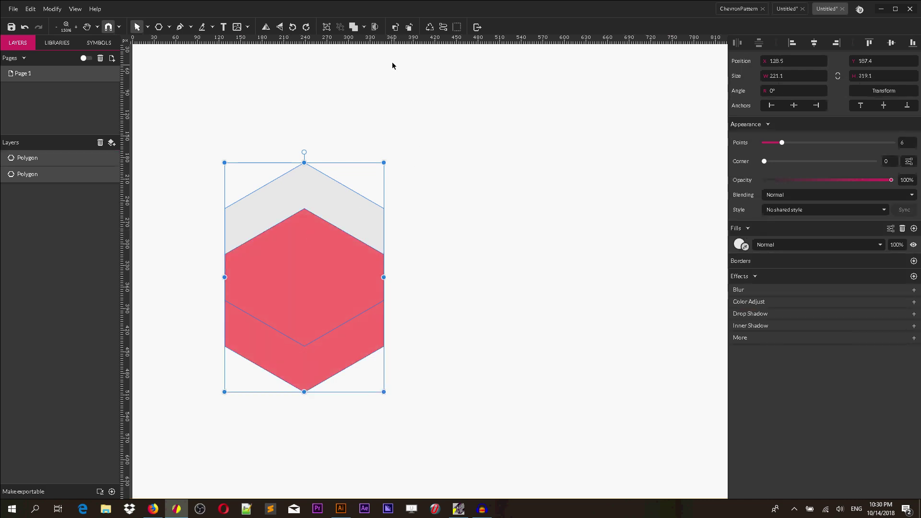
pyautogui.click(364, 27)
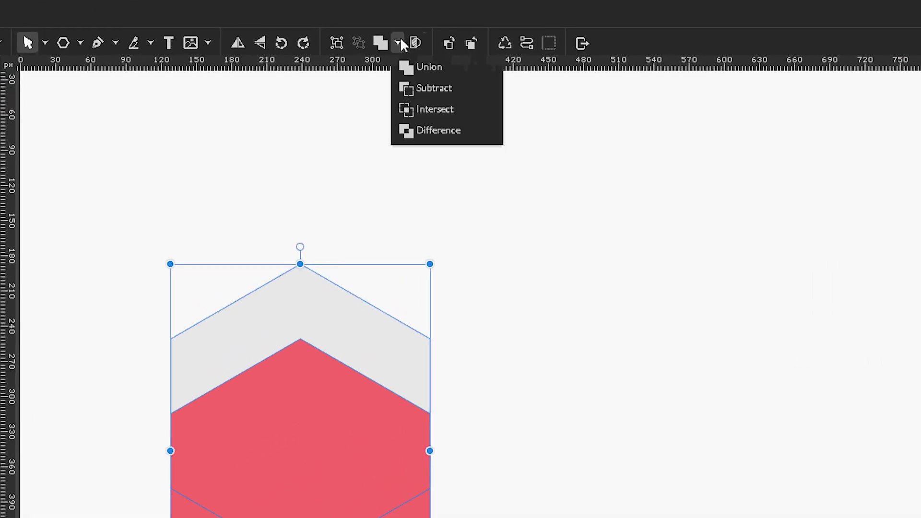
pyautogui.click(446, 95)
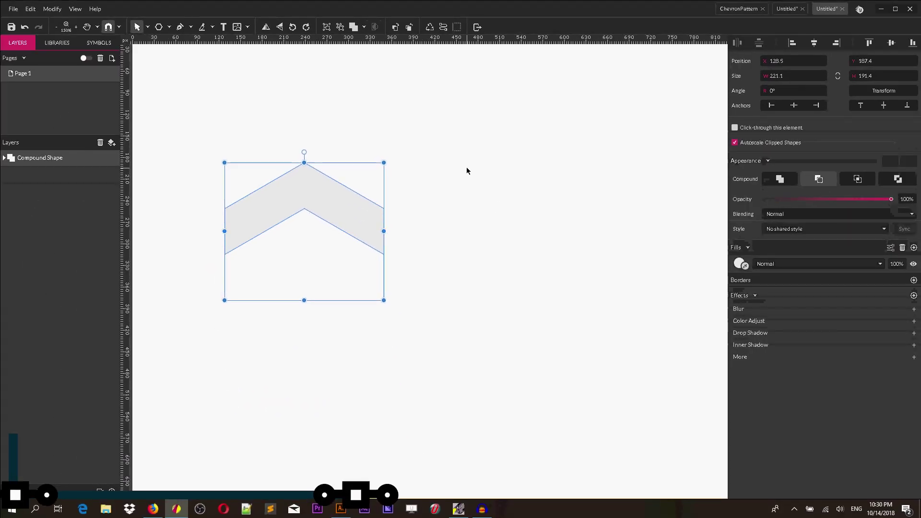
pyautogui.hotkey('ctrl', 'shift', 'p')
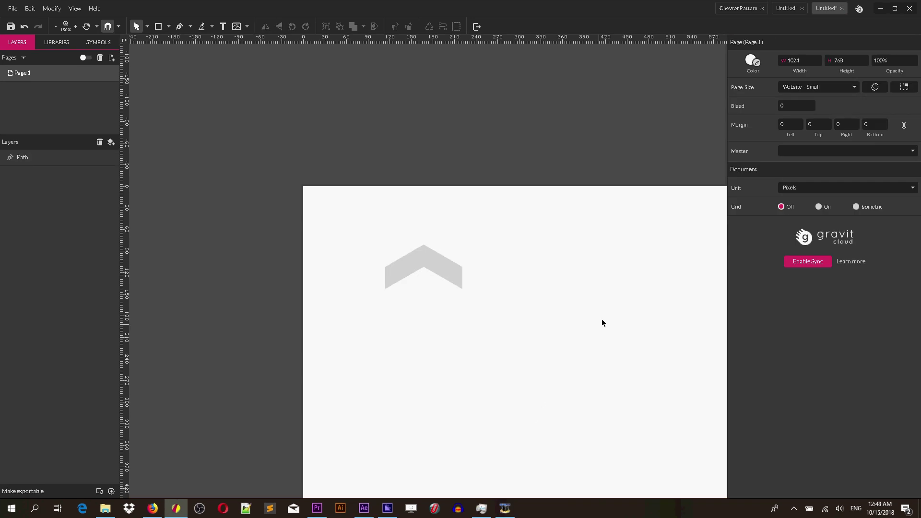
# Change the chevron's fill from grey to light blue.
pyautogui.click(451, 270)
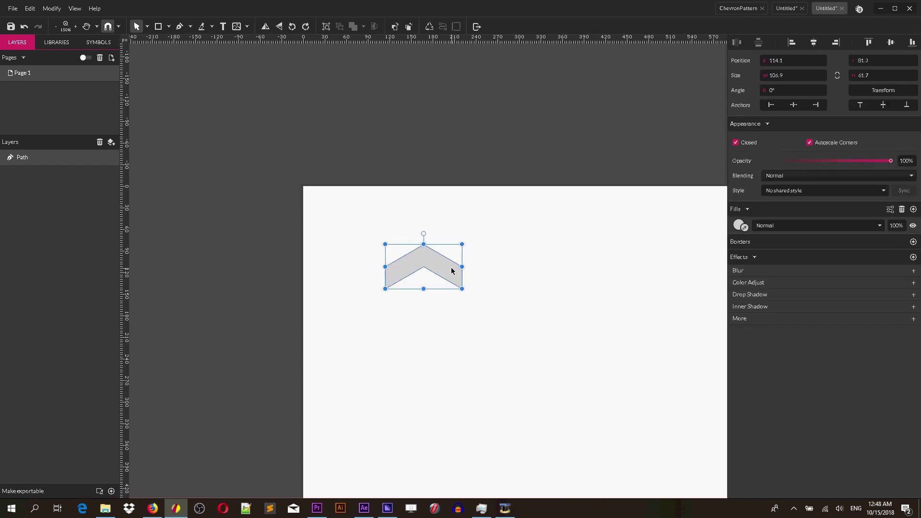
pyautogui.click(739, 226)
pyautogui.moveTo(812, 316); pyautogui.dragTo(800, 315)
pyautogui.moveTo(840, 282); pyautogui.dragTo(799, 250)
pyautogui.click(551, 291)
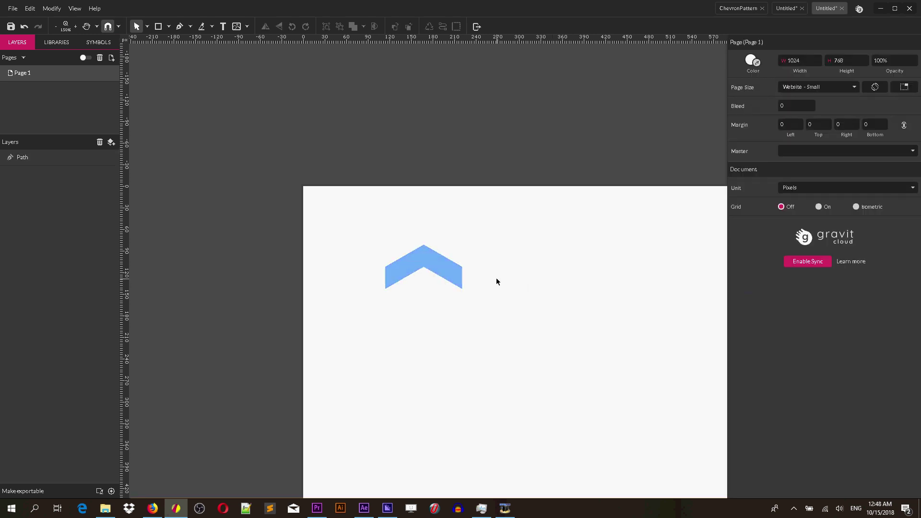
pyautogui.click(433, 268)
# Switch to the Rectangle tool to trace a box over the chevron.
pyautogui.scroll(5, 433, 267)
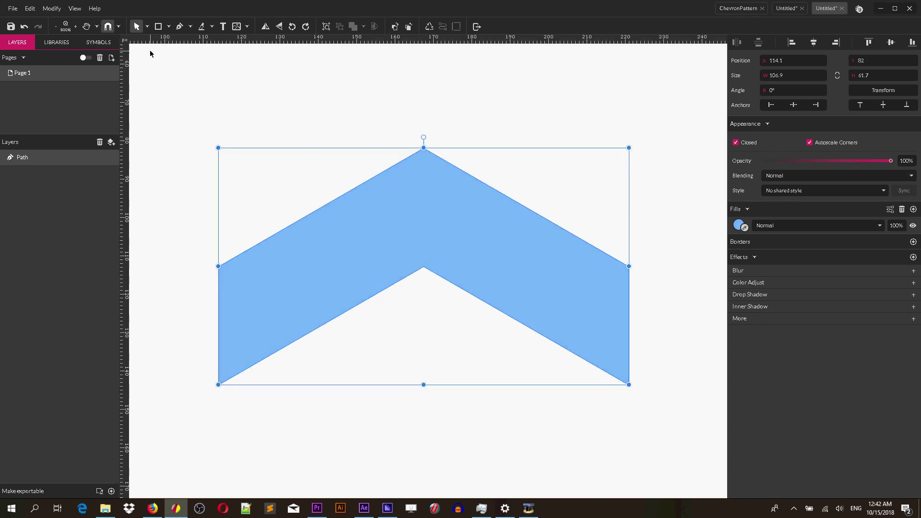
pyautogui.click(168, 26)
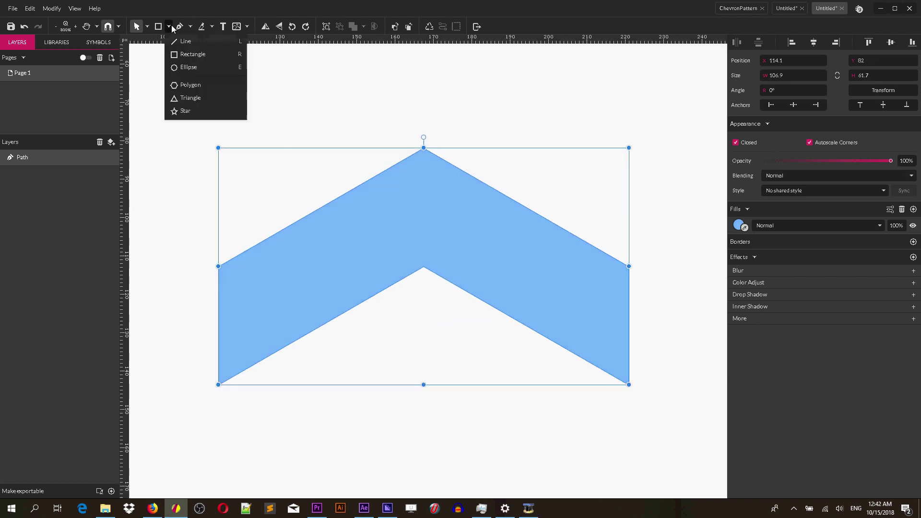
pyautogui.click(186, 60)
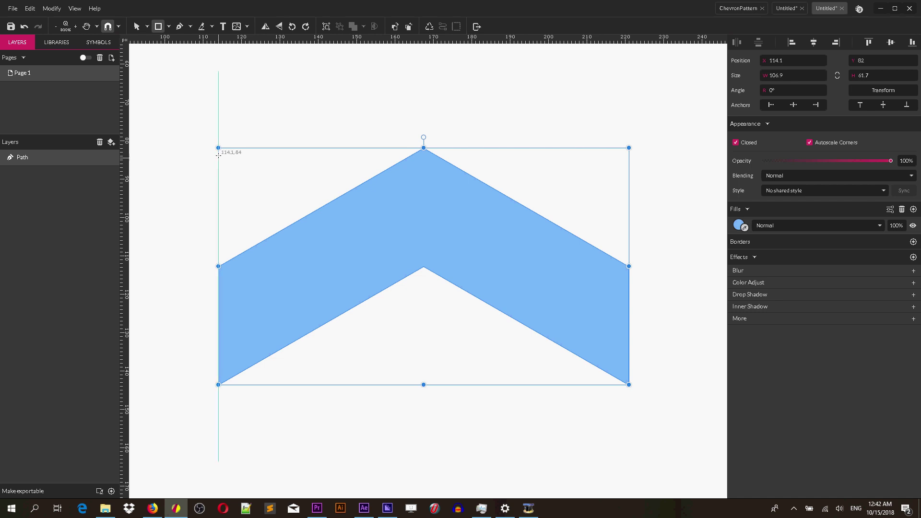
# Draw a rectangle over the chevron's 106.9 × 61.7 px bounds, send it backward, and fill it black.
pyautogui.moveTo(218, 148)
pyautogui.mouseDown()
pyautogui.moveTo(329, 359)
pyautogui.moveTo(627, 384)
pyautogui.mouseUp()
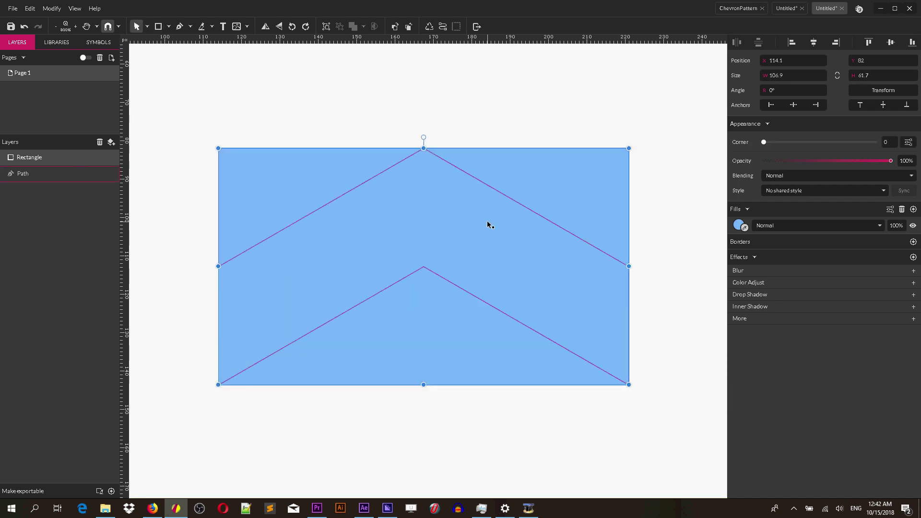
pyautogui.hotkey('ctrl', '[')
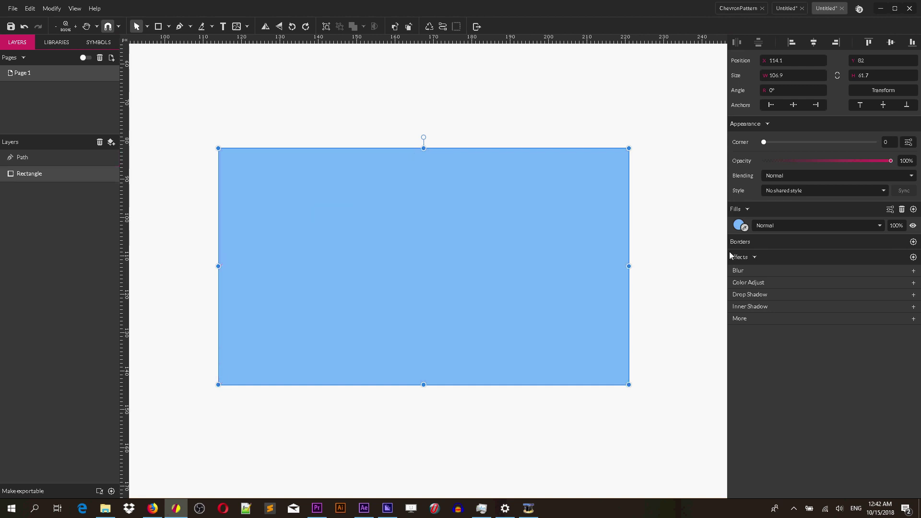
pyautogui.click(738, 225)
pyautogui.moveTo(799, 249); pyautogui.dragTo(729, 311)
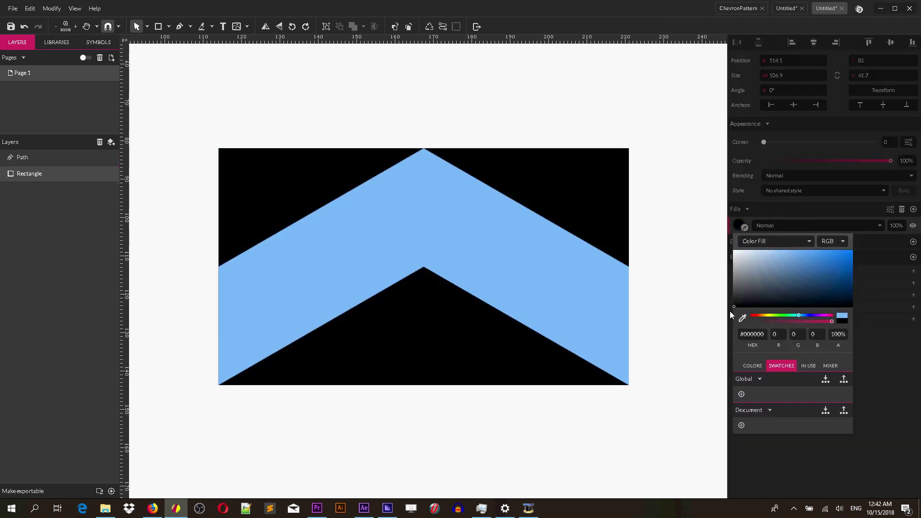
pyautogui.click(553, 188)
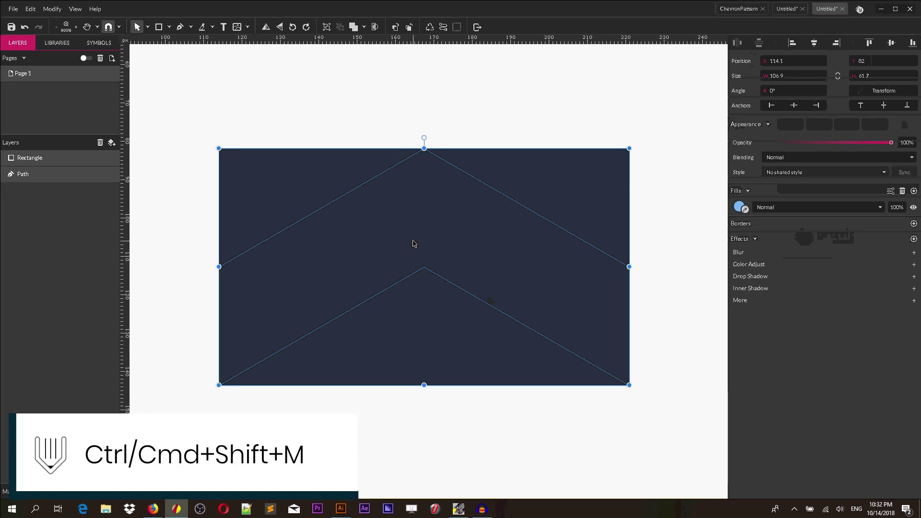
# Mask the chevron with the rectangle, move the tile to the page's top-left, and delete the mask's fill.
pyautogui.hotkey('ctrl', 'shift', 'm')
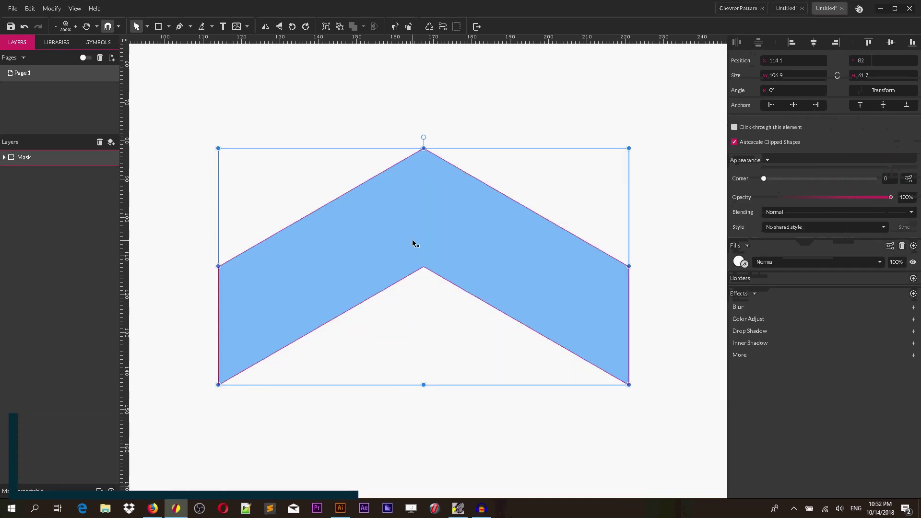
pyautogui.hotkey('ctrl', '-')
pyautogui.hotkey('ctrl', '-')
pyautogui.hotkey('ctrl', '-')
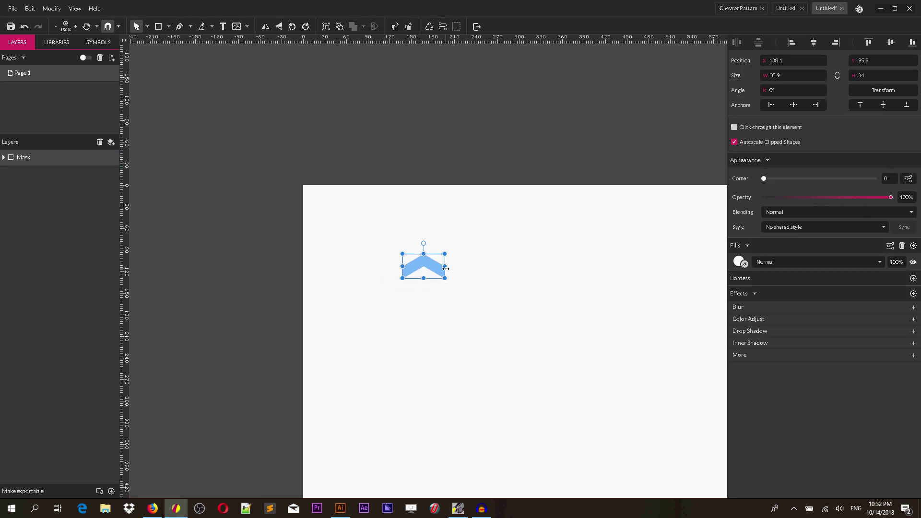
pyautogui.moveTo(437, 257); pyautogui.dragTo(423, 243)
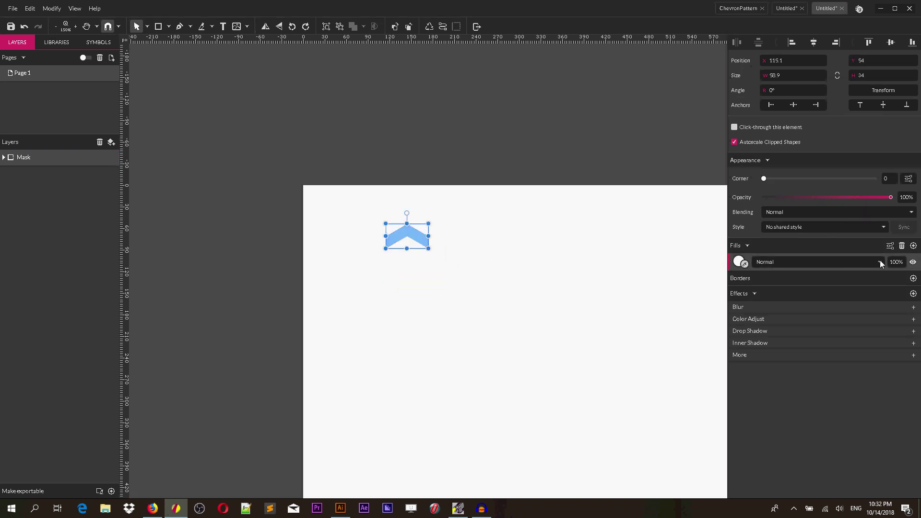
pyautogui.click(901, 246)
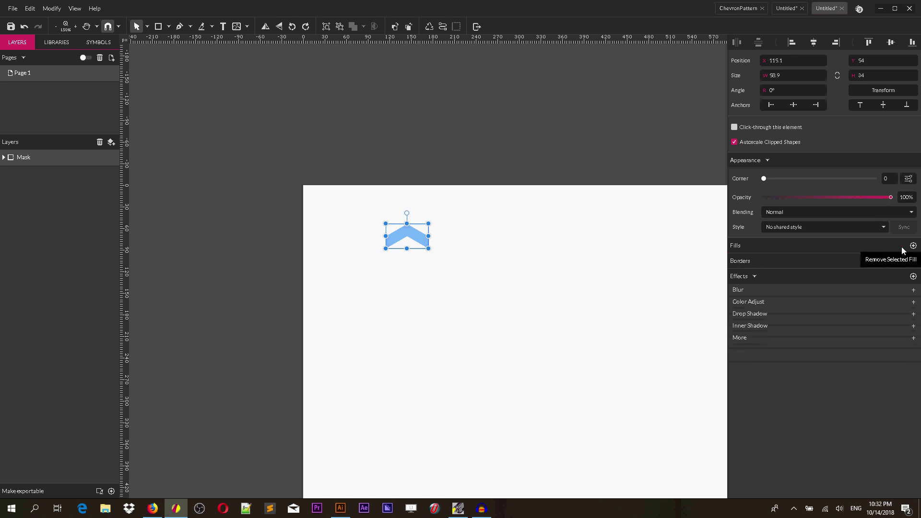
pyautogui.moveTo(563, 255); pyautogui.dragTo(461, 230)
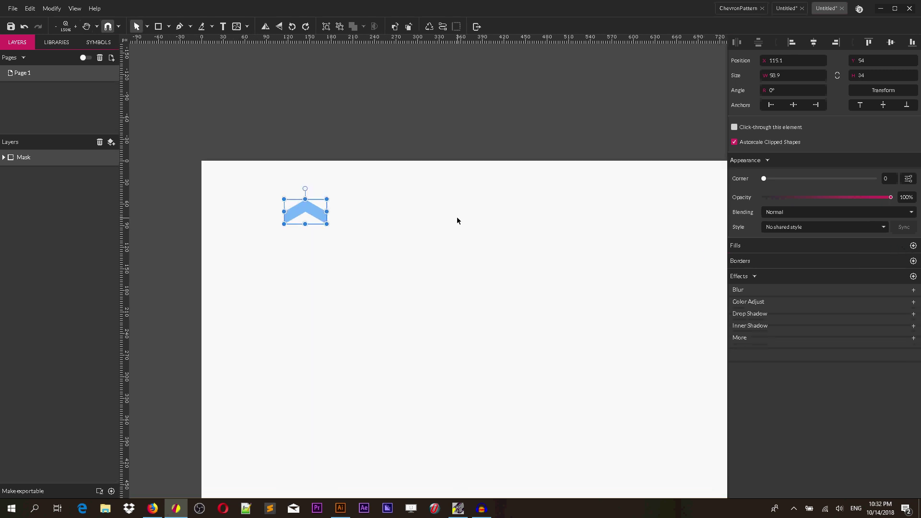
# Draw a 426 × 426 circle with the Ellipse tool to the right of the chevron tile.
pyautogui.click(169, 27)
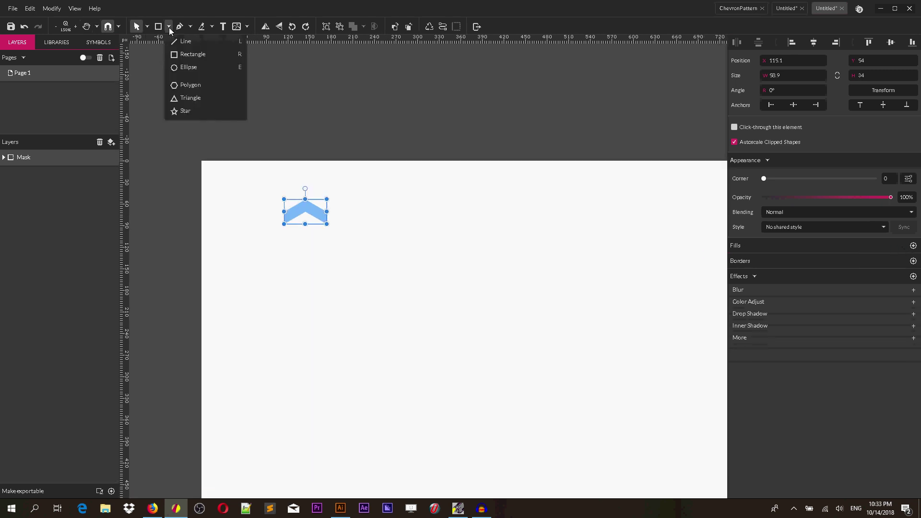
pyautogui.click(191, 69)
pyautogui.moveTo(528, 326); pyautogui.dragTo(651, 479)
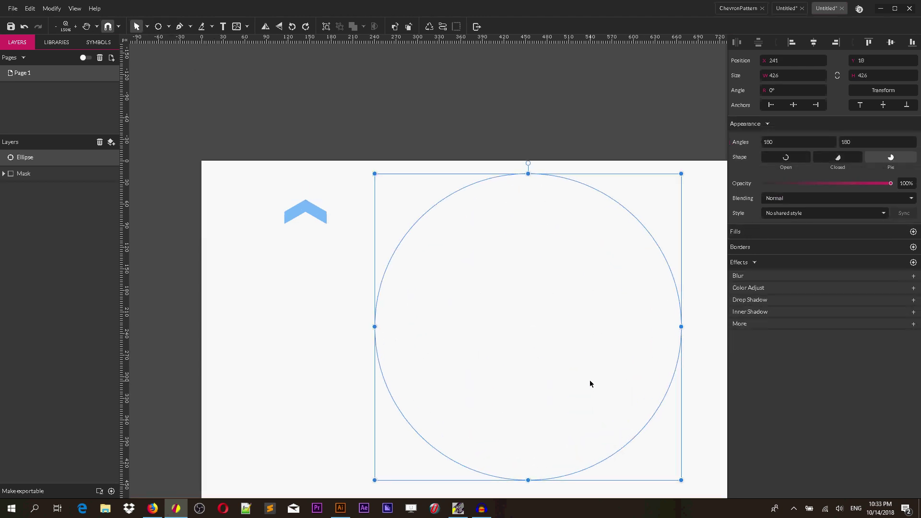
# Add a black #000000 fill to the circle, then select the chevron mask and reselect the circle.
pyautogui.click(913, 232)
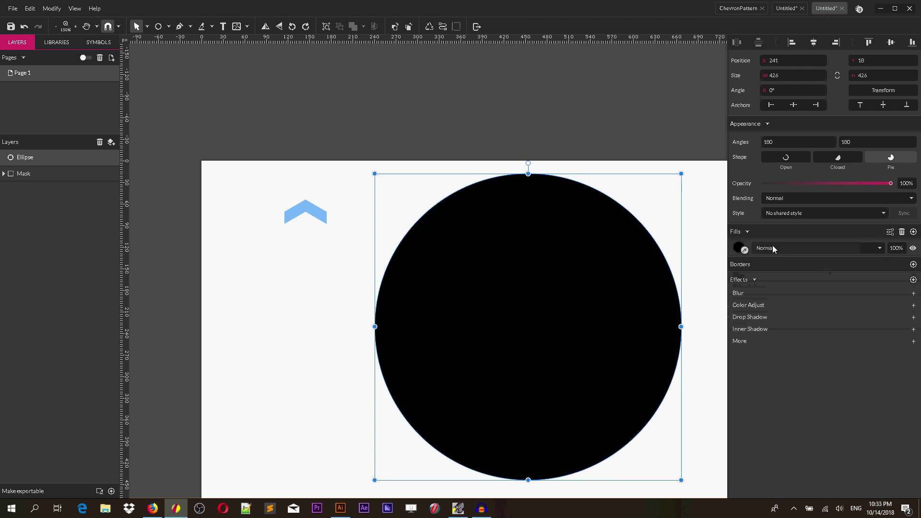
pyautogui.click(739, 247)
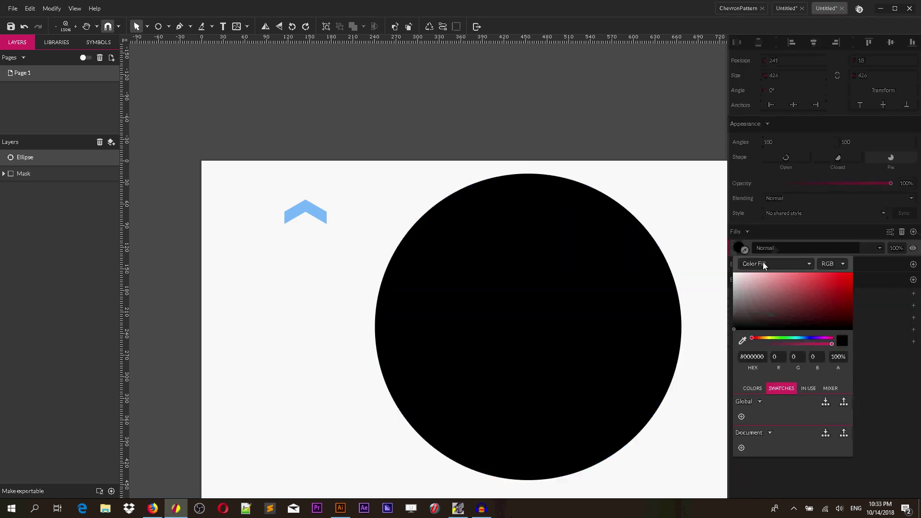
pyautogui.click(322, 212)
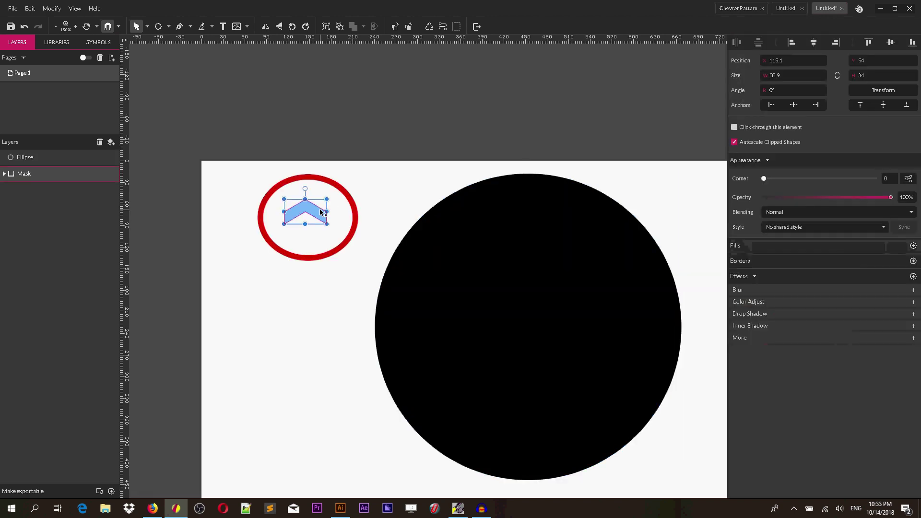
pyautogui.click(556, 285)
# Change the circle's fill from Color Fill to Texture Fill using the pasted chevron tile.
pyautogui.click(738, 248)
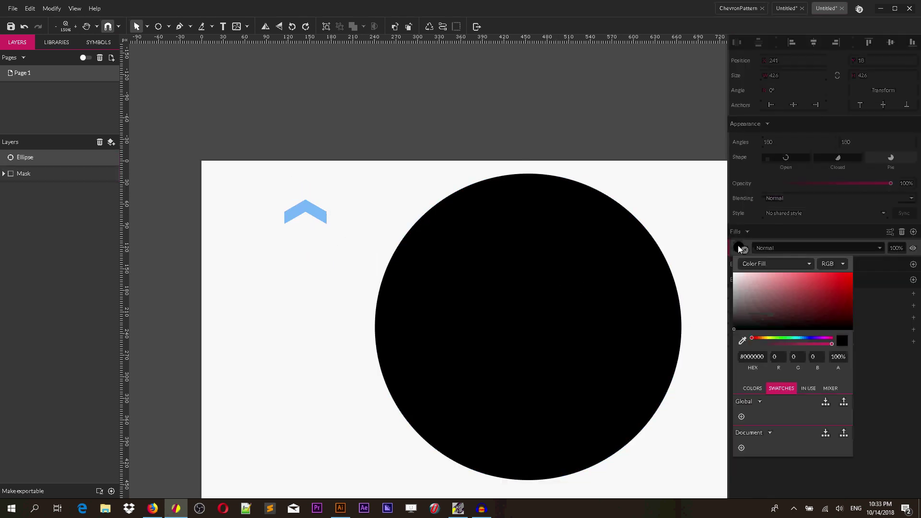
pyautogui.click(763, 265)
pyautogui.click(766, 335)
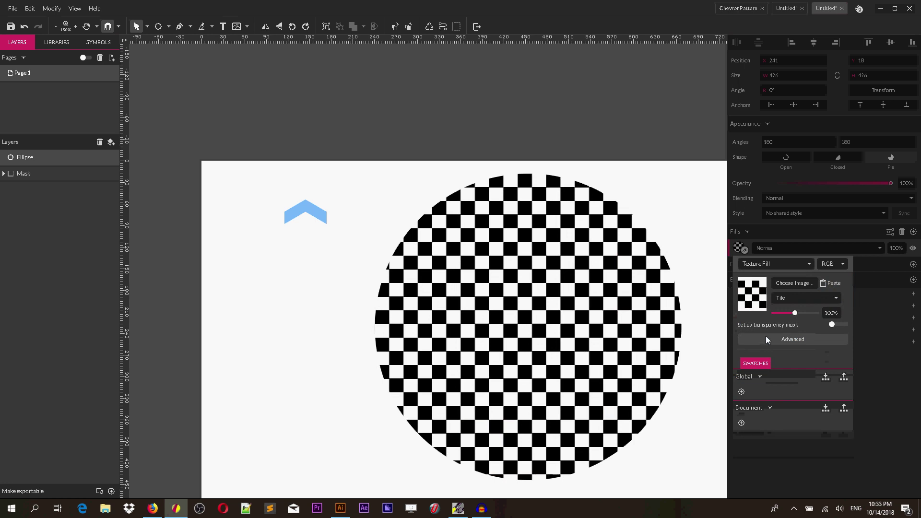
pyautogui.click(832, 284)
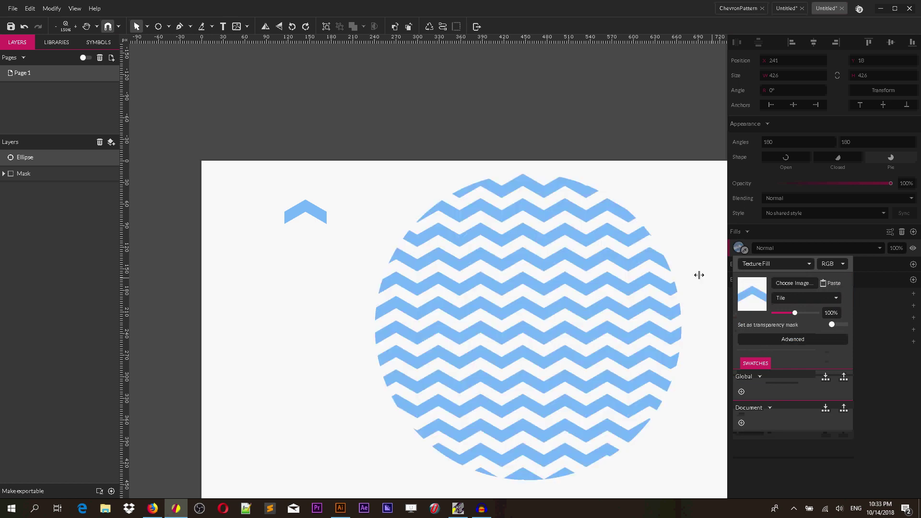
pyautogui.click(444, 134)
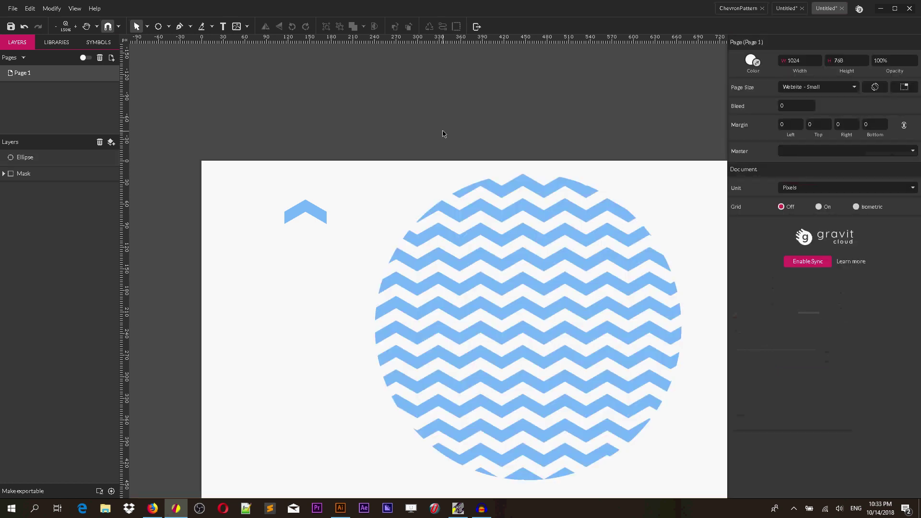